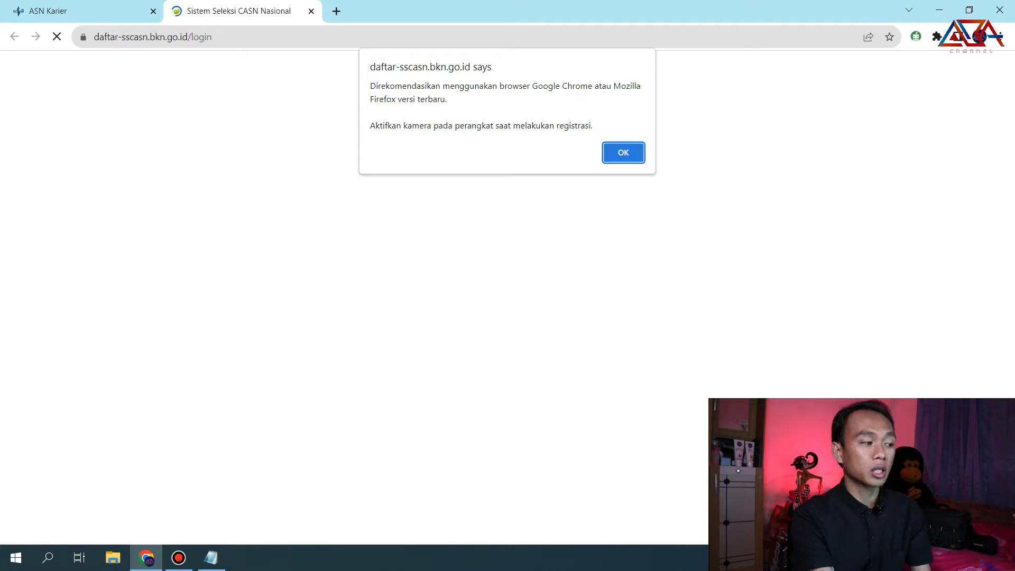
# Dismiss the browser recommendation alert and read the login page's notice about the 2023 SSCASN registration application.
pyautogui.press('Return')
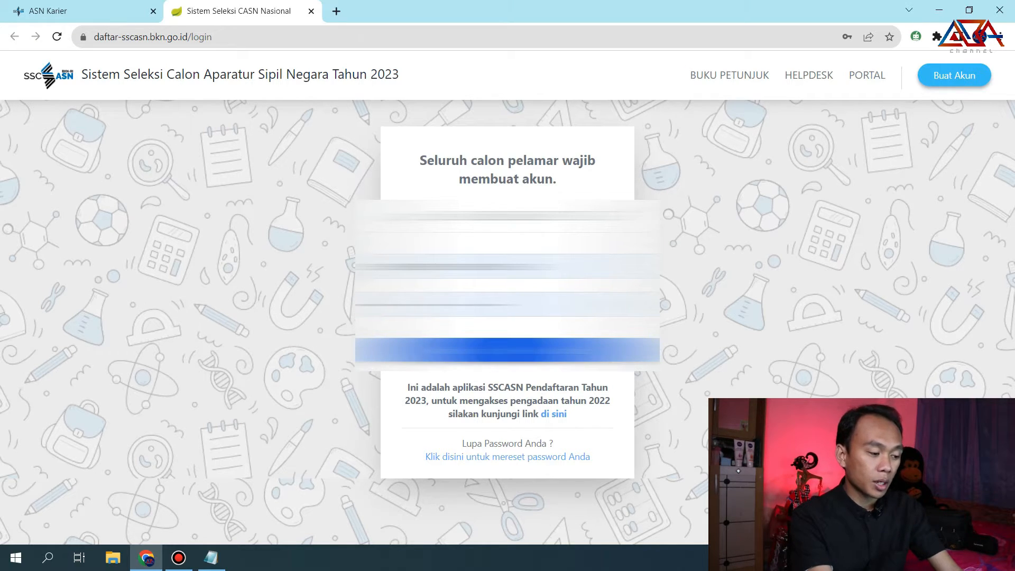
pyautogui.moveTo(407, 387); pyautogui.dragTo(452, 414)
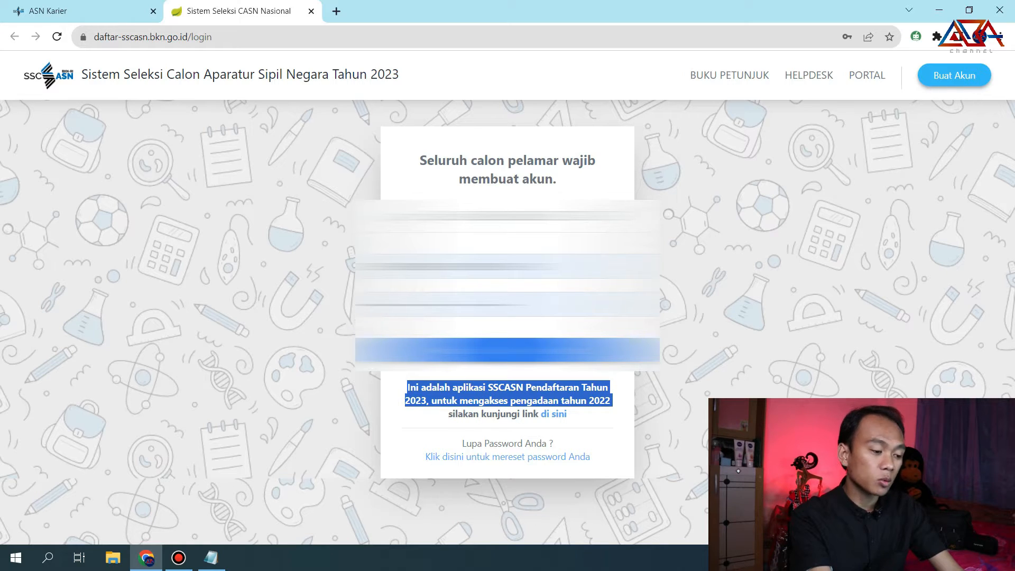
pyautogui.moveTo(610, 400); pyautogui.dragTo(436, 401)
pyautogui.moveTo(503, 400); pyautogui.dragTo(548, 443)
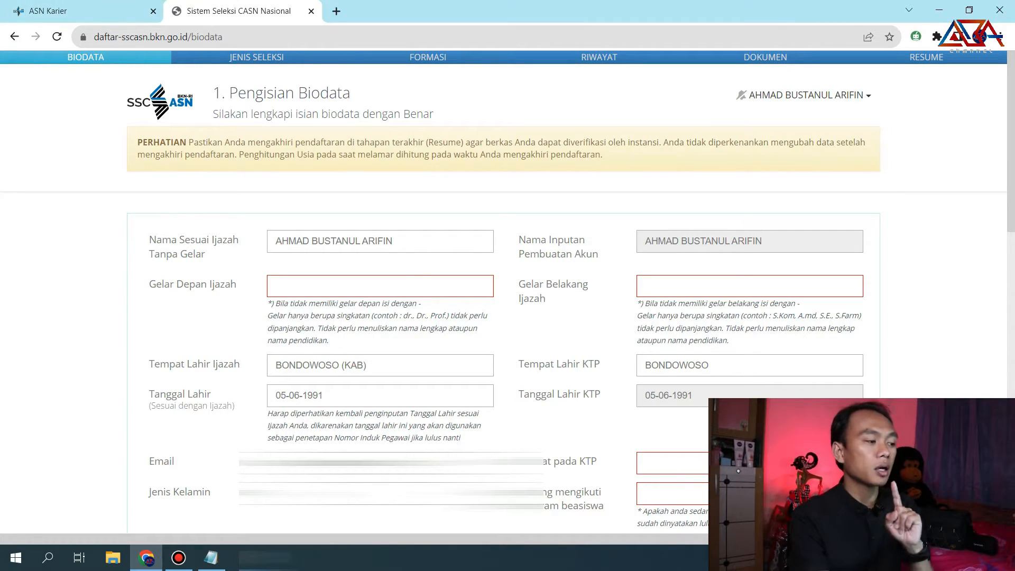
# Read the biodata page's instruction, the PERHATIAN notice on finishing the registration, and the Nama Sesuai Ijazah Tanpa Gelar label.
pyautogui.moveTo(213, 114); pyautogui.dragTo(433, 113)
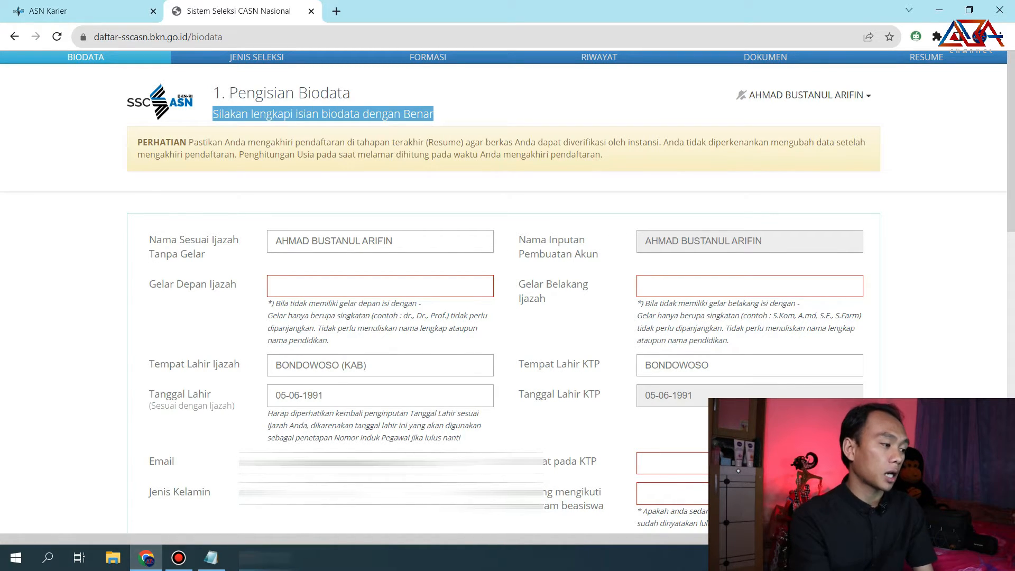
pyautogui.moveTo(138, 143); pyautogui.dragTo(379, 143)
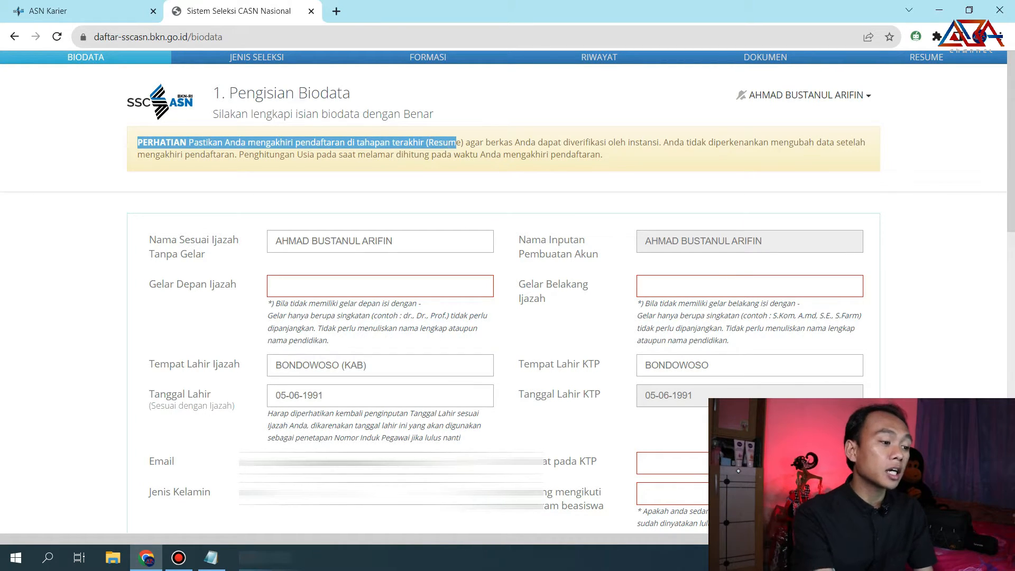
pyautogui.moveTo(456, 142); pyautogui.dragTo(542, 142)
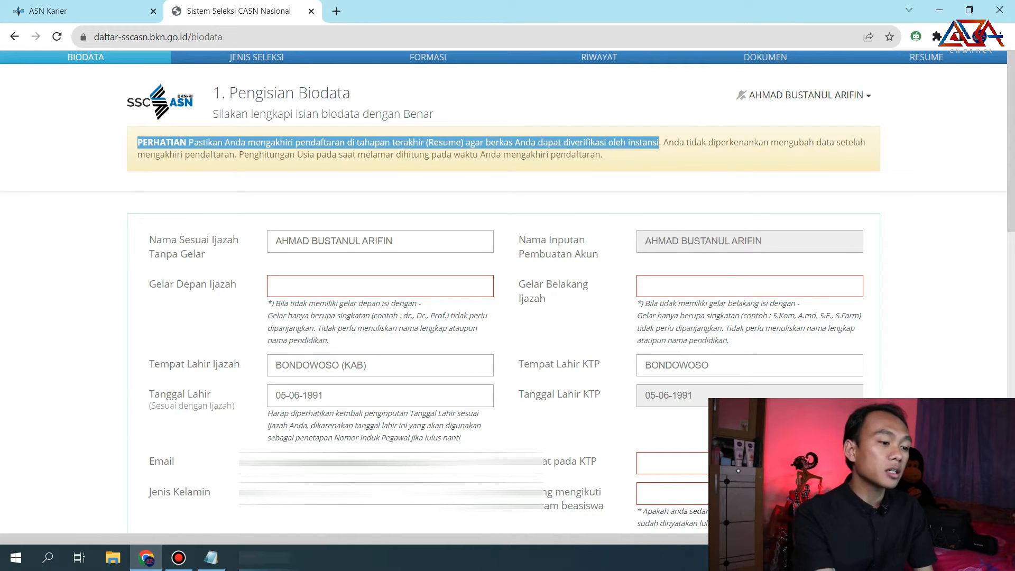
pyautogui.moveTo(768, 142); pyautogui.dragTo(603, 155)
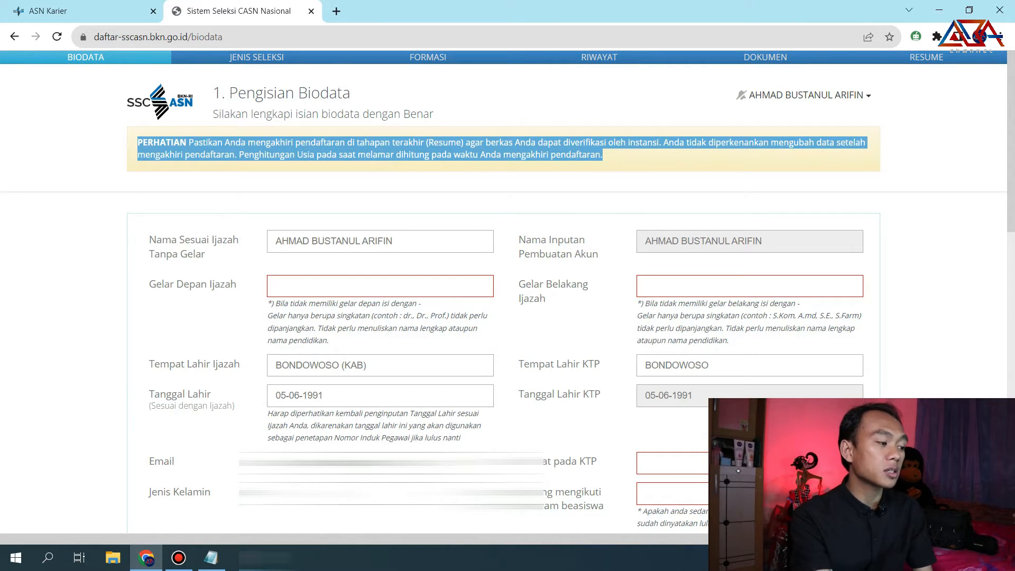
pyautogui.moveTo(540, 154); pyautogui.dragTo(429, 155)
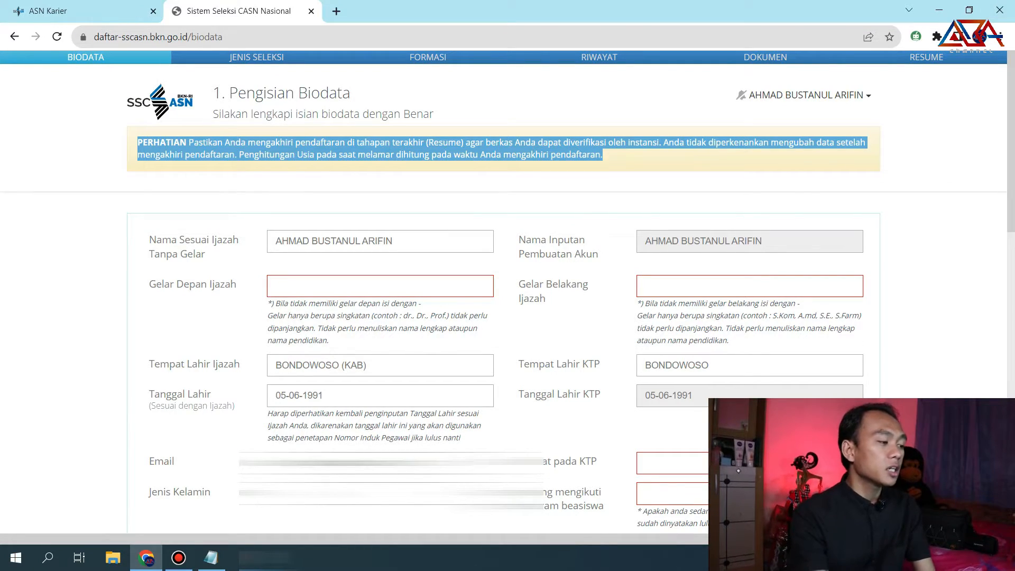
pyautogui.moveTo(149, 240); pyautogui.dragTo(239, 240)
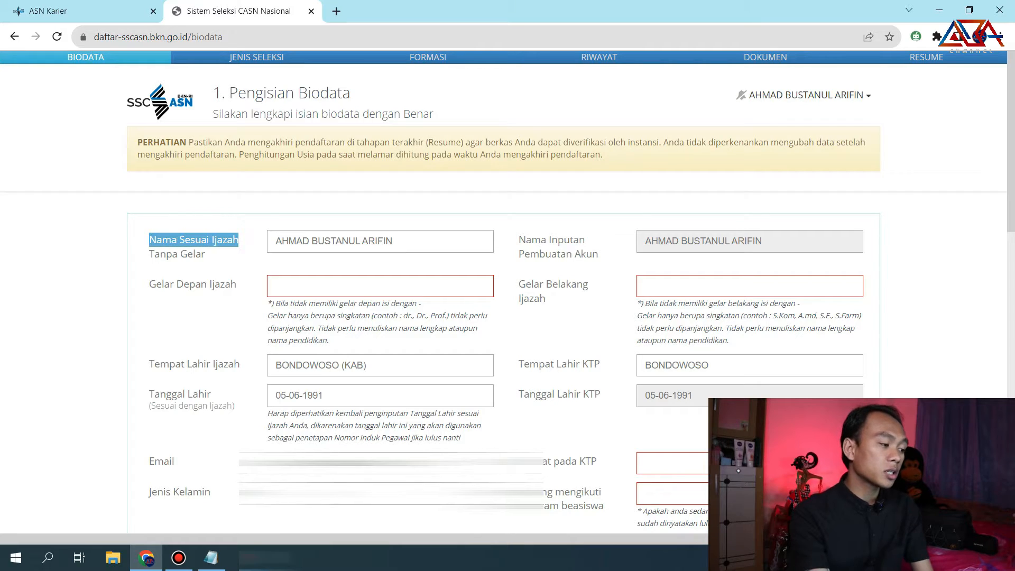
pyautogui.moveTo(154, 254); pyautogui.dragTo(166, 254)
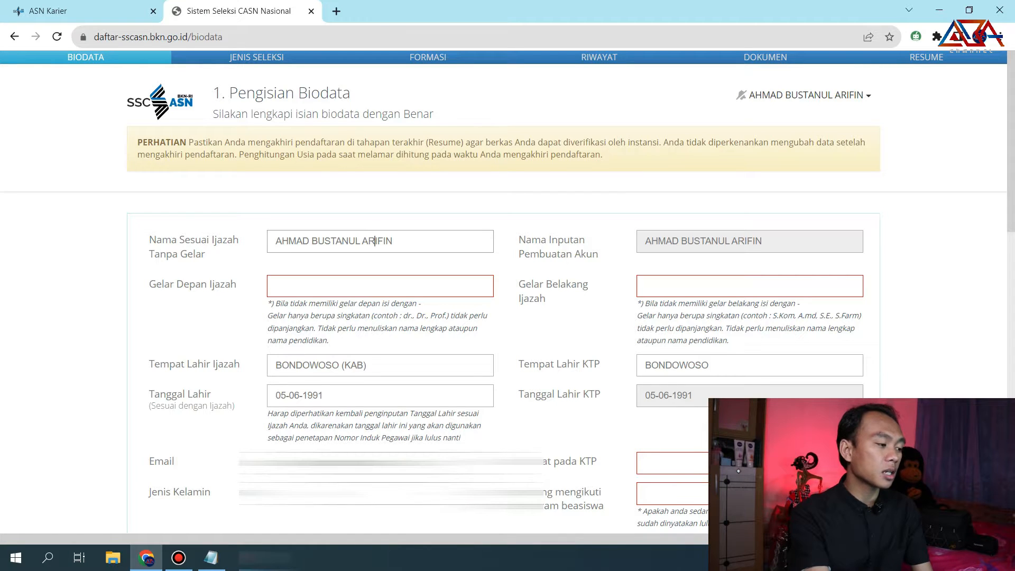
# Read the hint below the Gelar Depan Ijazah field on how to write a front academic title.
pyautogui.scroll(-1, 375, 241)
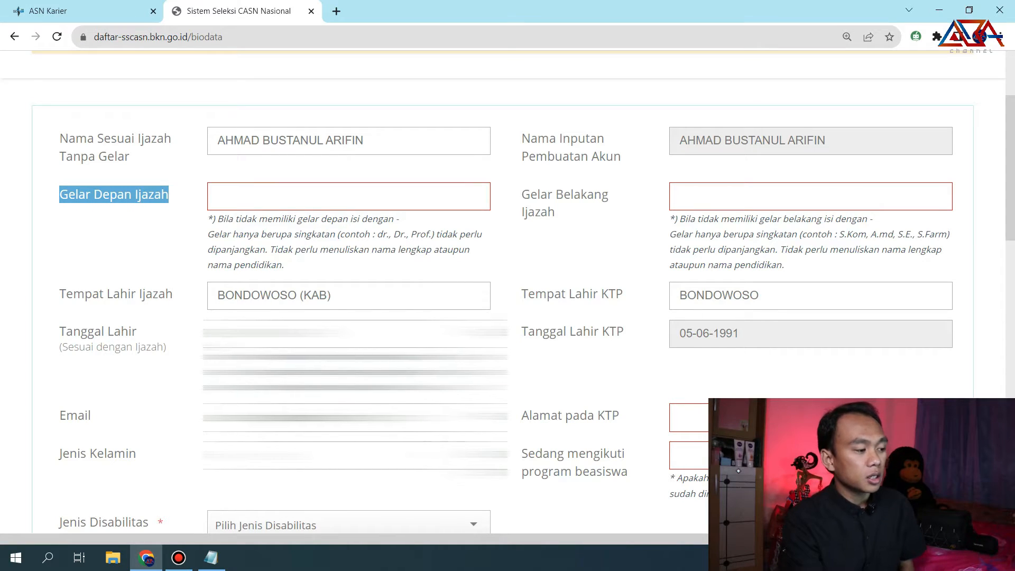
pyautogui.moveTo(208, 218); pyautogui.dragTo(315, 218)
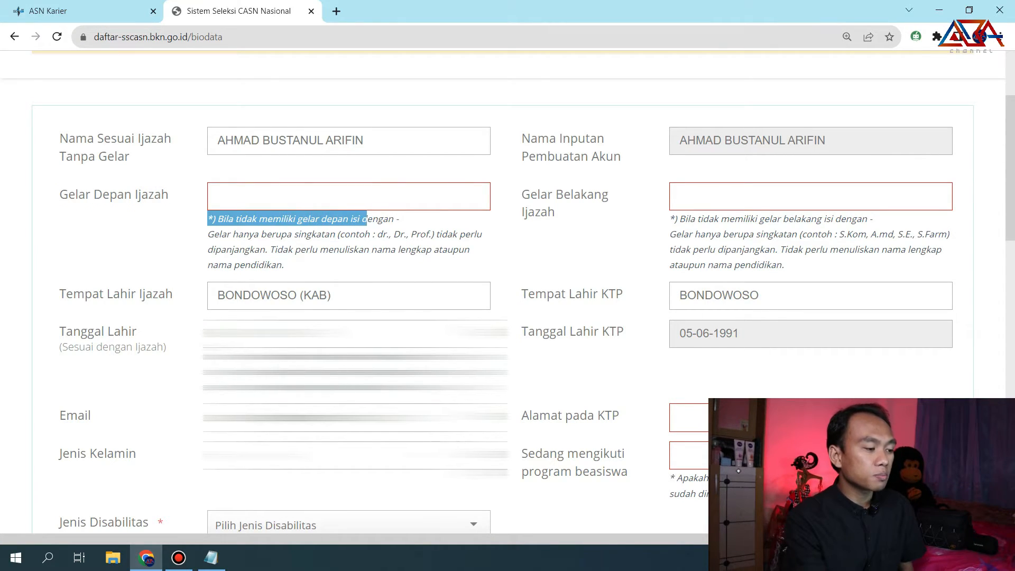
pyautogui.moveTo(393, 218); pyautogui.dragTo(214, 248)
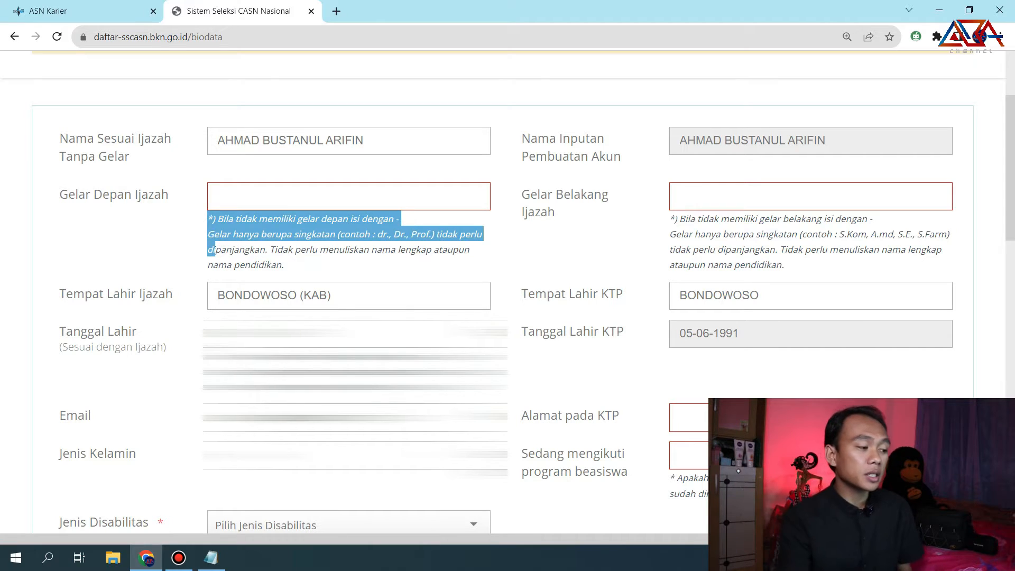
pyautogui.click(214, 249)
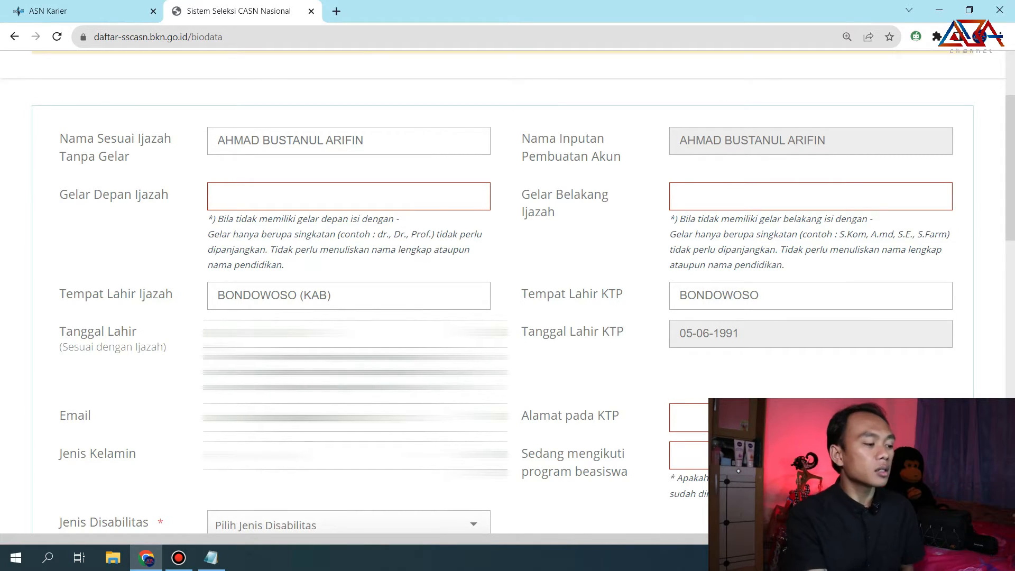
pyautogui.moveTo(208, 234); pyautogui.dragTo(335, 235)
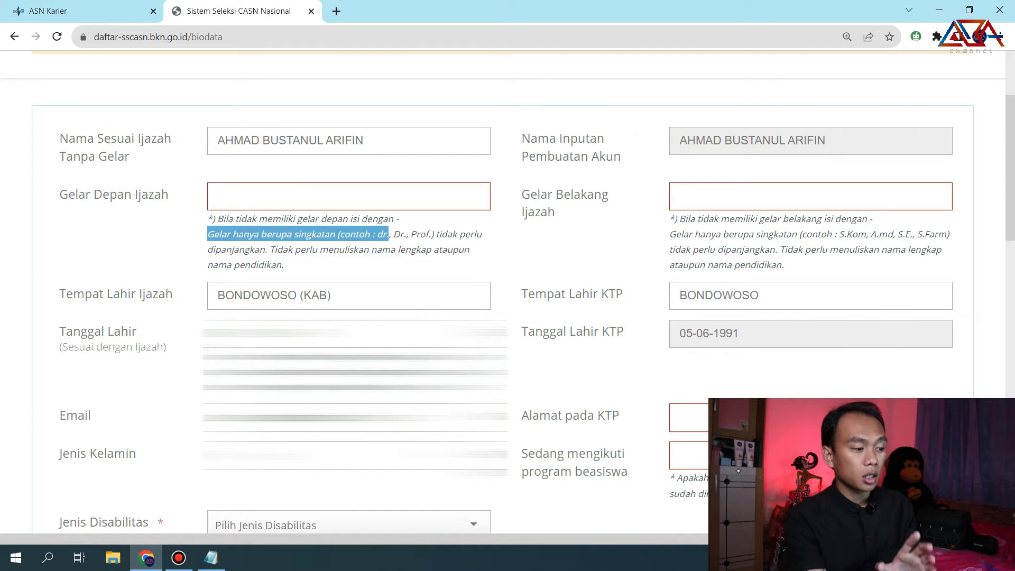
pyautogui.moveTo(393, 235); pyautogui.dragTo(399, 249)
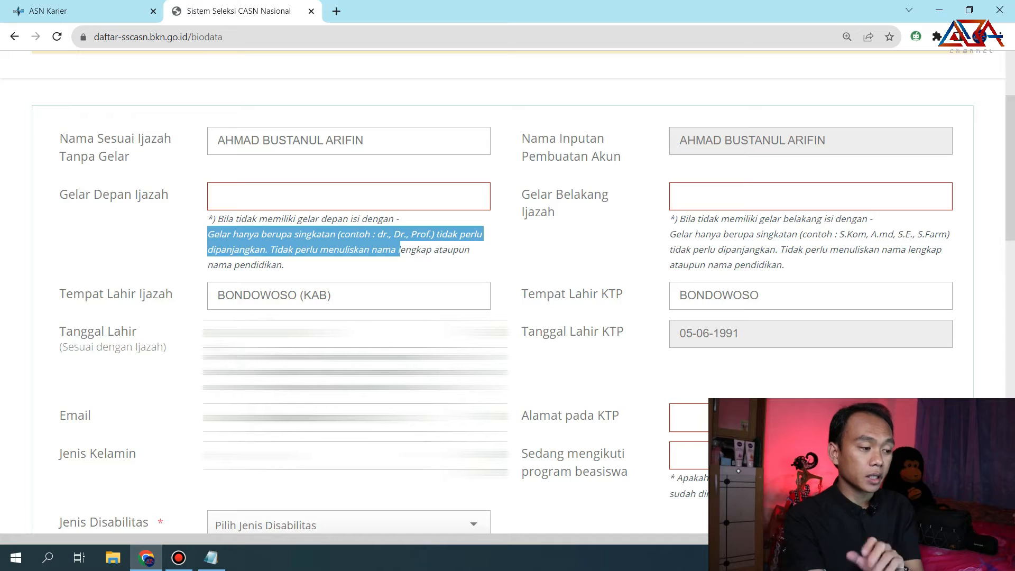
pyautogui.moveTo(420, 250); pyautogui.dragTo(287, 249)
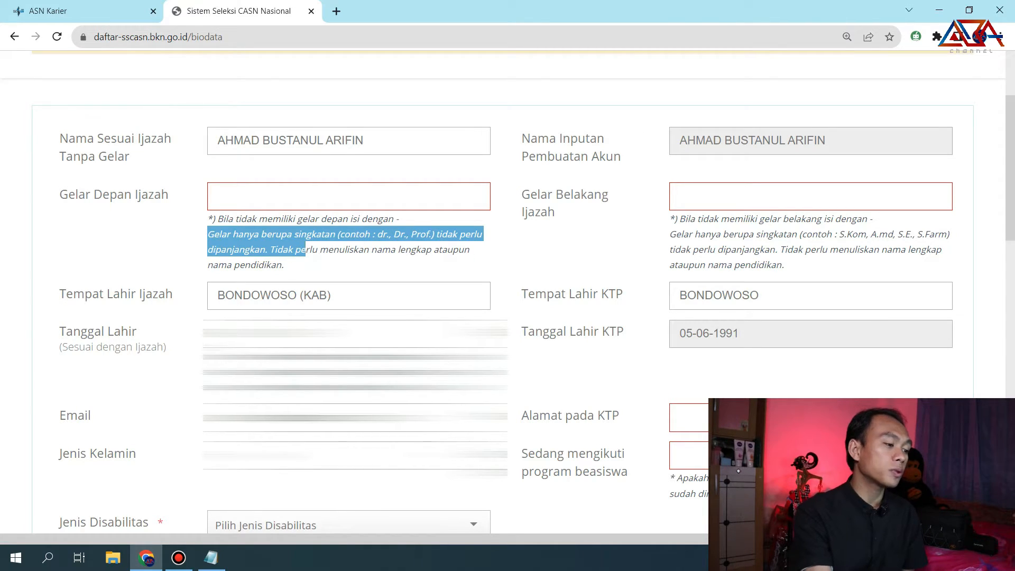
pyautogui.moveTo(397, 249); pyautogui.dragTo(284, 267)
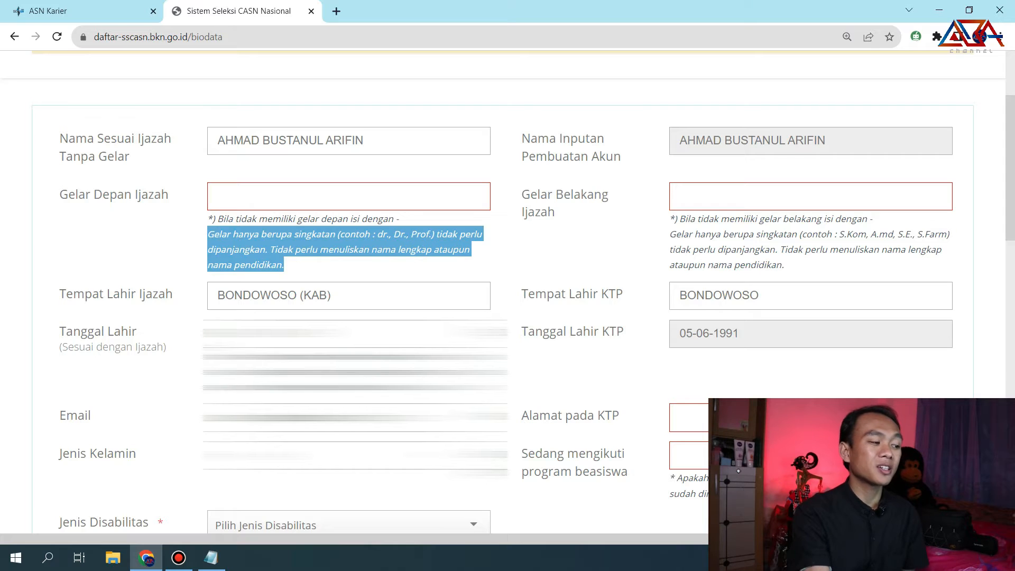
# Try "Prov." as the front title in the Gelar Depan Ijazah field.
pyautogui.click(285, 197)
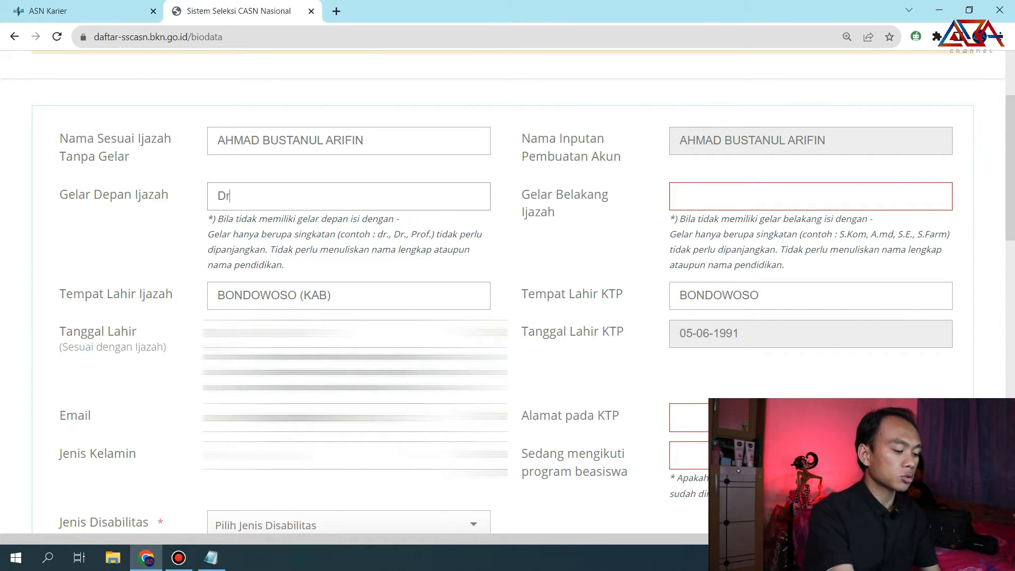
pyautogui.press('BackSpace')
pyautogui.press('BackSpace')
pyautogui.press('BackSpace')
pyautogui.write('Prov')
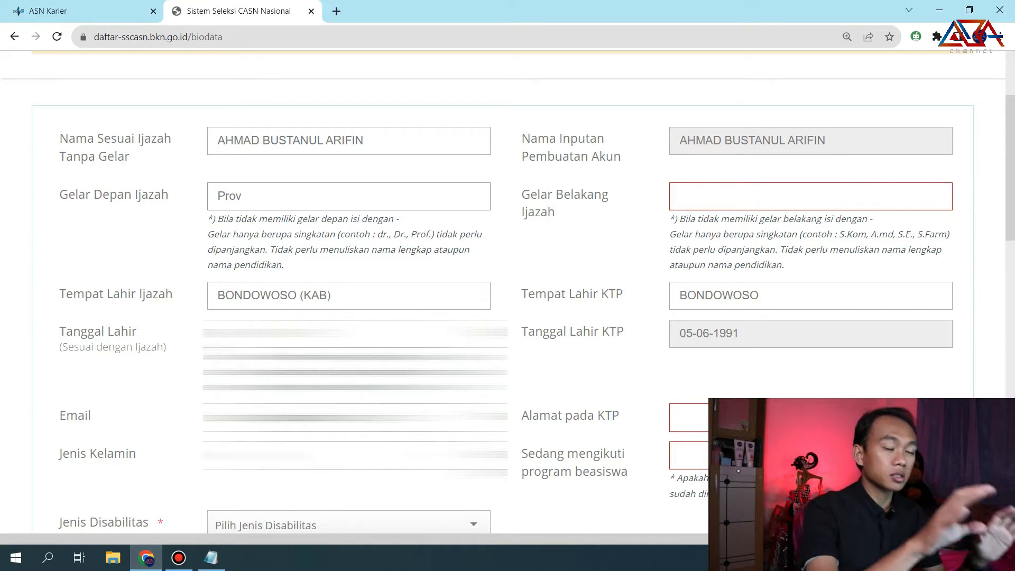
pyautogui.write('.')
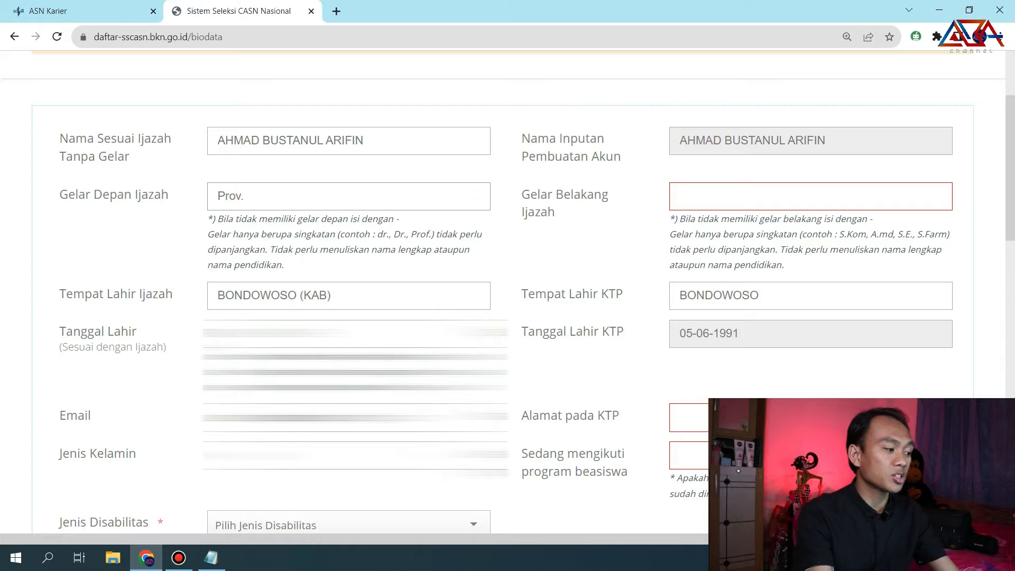
# Try "Drs." and the unabbreviated "Profesor" as example front titles in the Gelar Depan Ijazah field.
pyautogui.hotkey('ctrl', 'a')
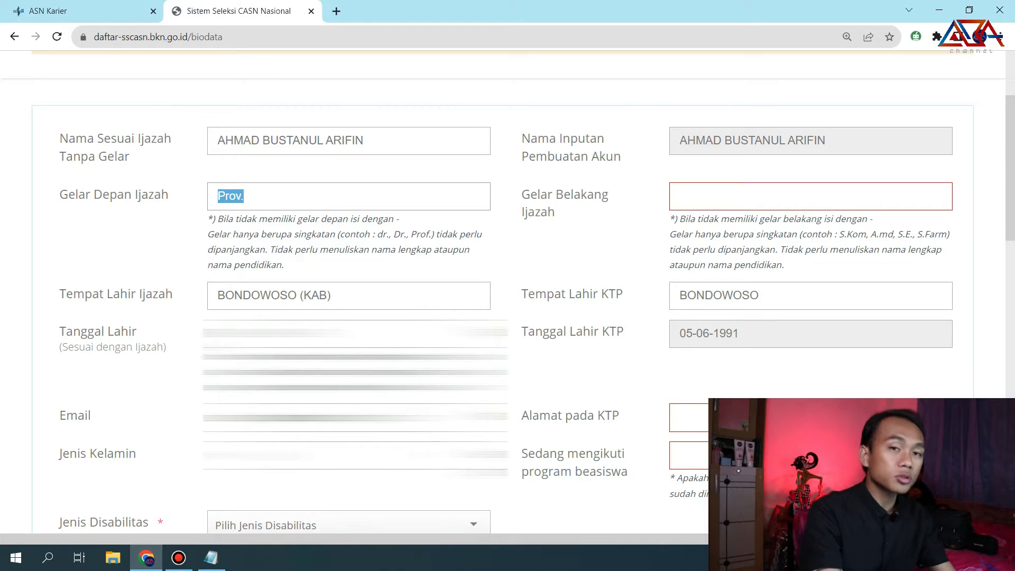
pyautogui.write('Drs.')
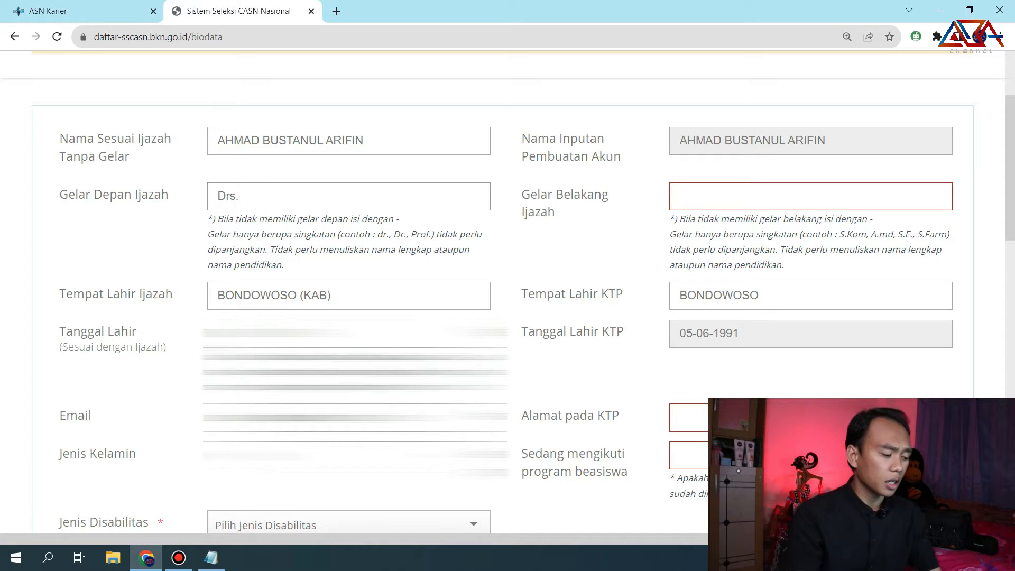
pyautogui.hotkey('ctrl', 'a')
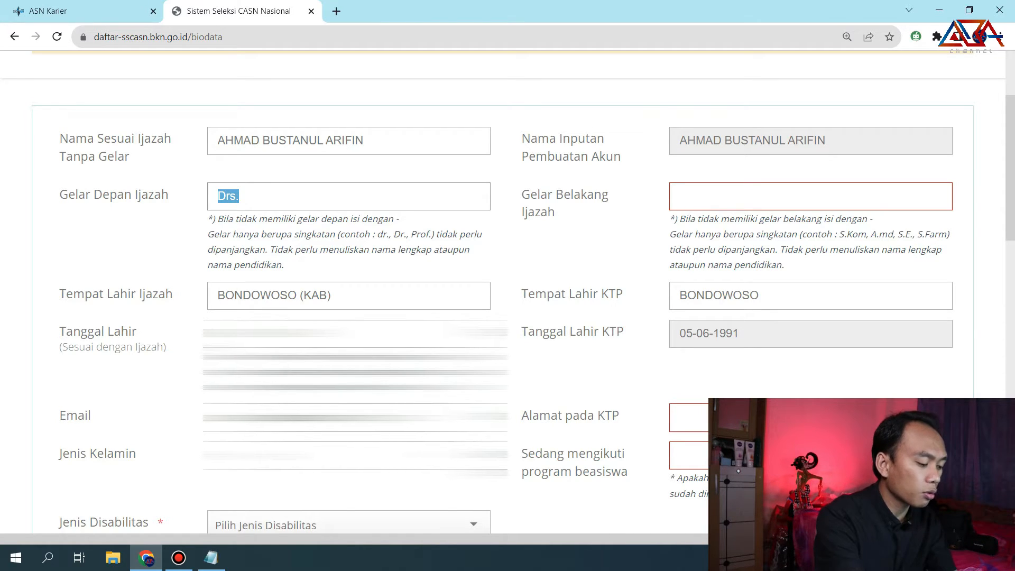
pyautogui.write('Profesor')
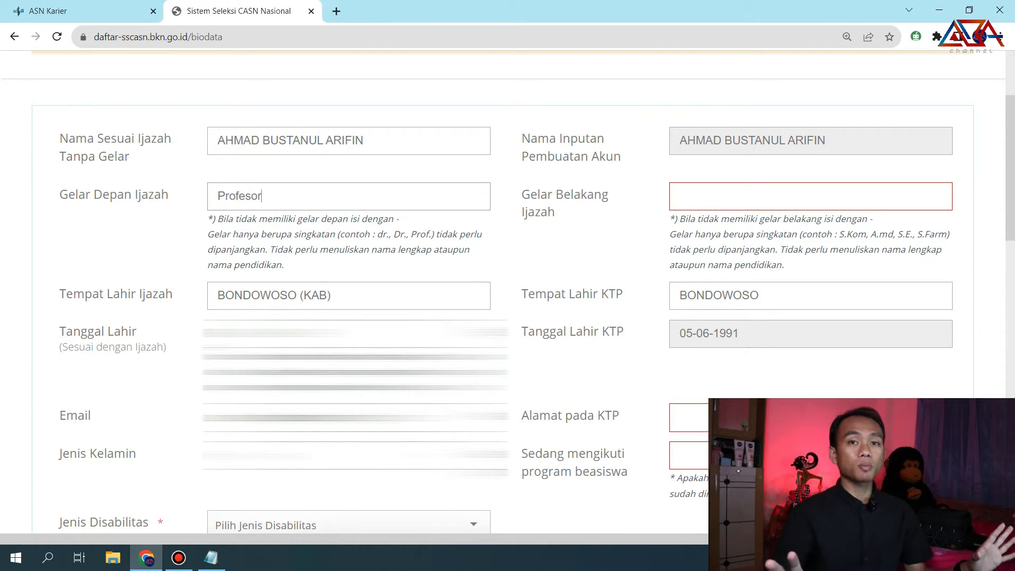
# Replace the front title with the example "Dr." in the Gelar Depan Ijazah field.
pyautogui.hotkey('ctrl', 'a')
pyautogui.write('Dr')
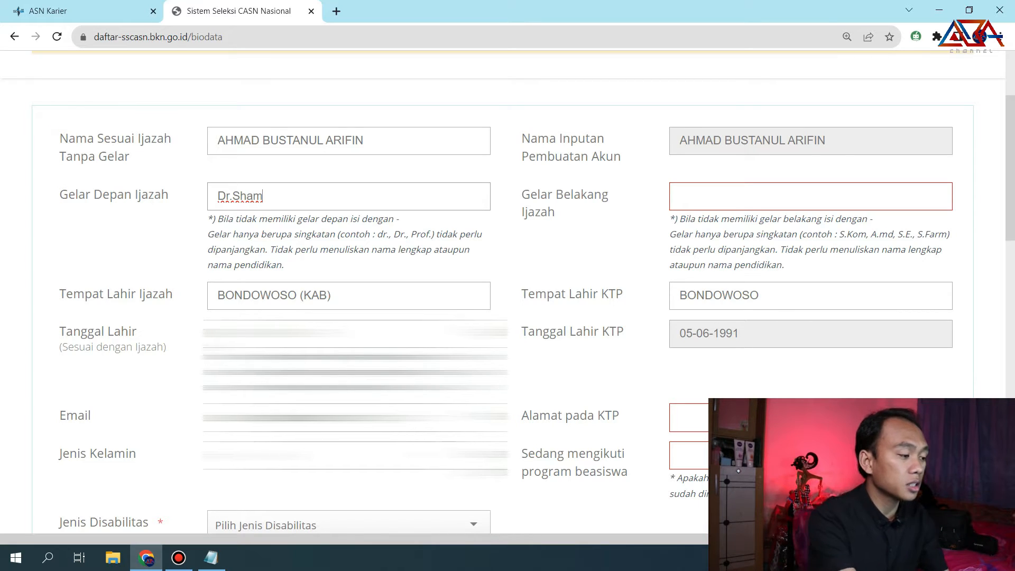
pyautogui.press('BackSpace')
pyautogui.press('BackSpace')
pyautogui.press('BackSpace')
pyautogui.press('BackSpace')
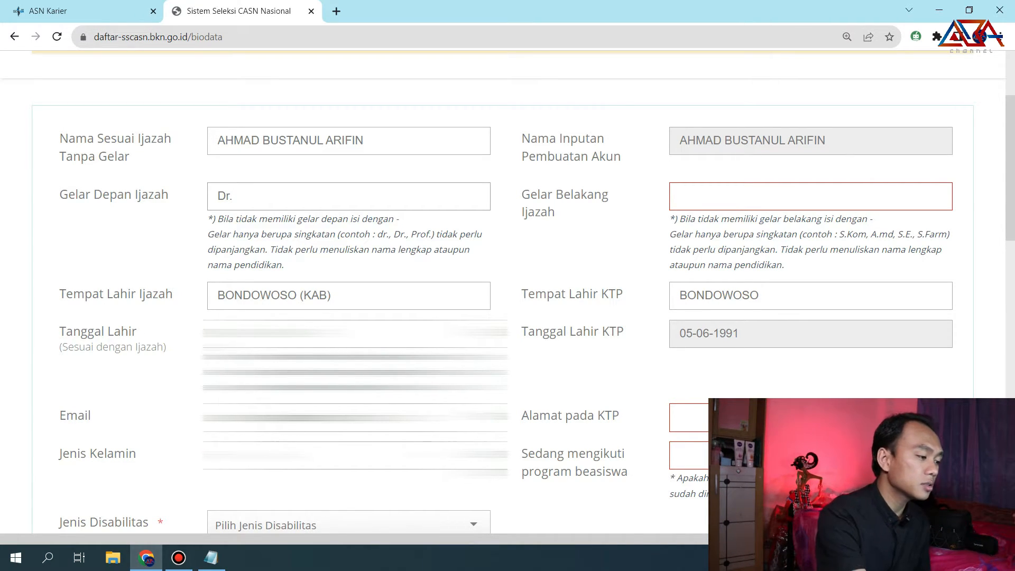
# Set the Gelar Depan Ijazah field to "-" for having no front title.
pyautogui.press('BackSpace')
pyautogui.press('BackSpace')
pyautogui.press('BackSpace')
pyautogui.write('-')
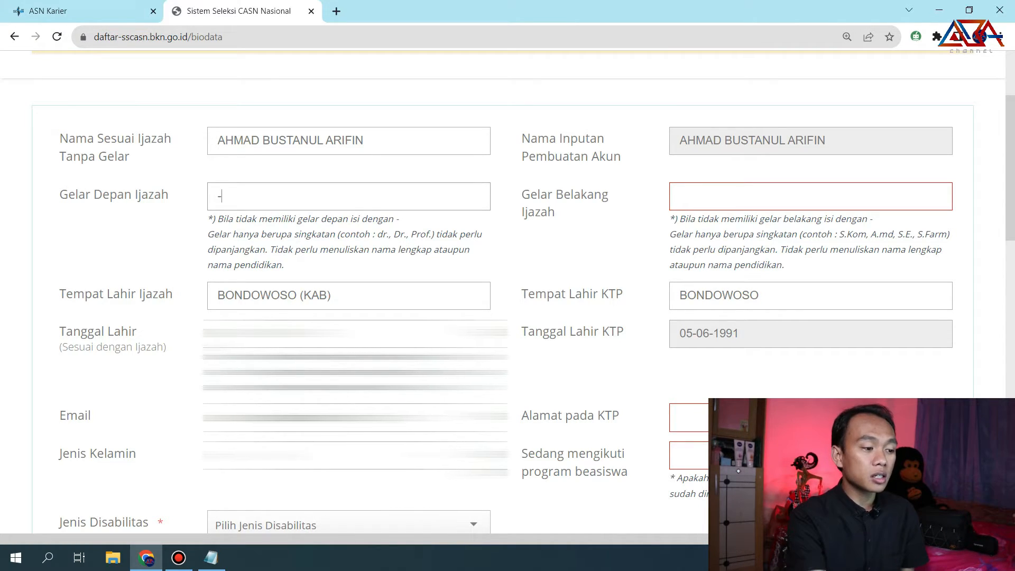
# Read the hint for Gelar Belakang Ijazah and set the back title to "S.M.".
pyautogui.moveTo(548, 211); pyautogui.dragTo(522, 195)
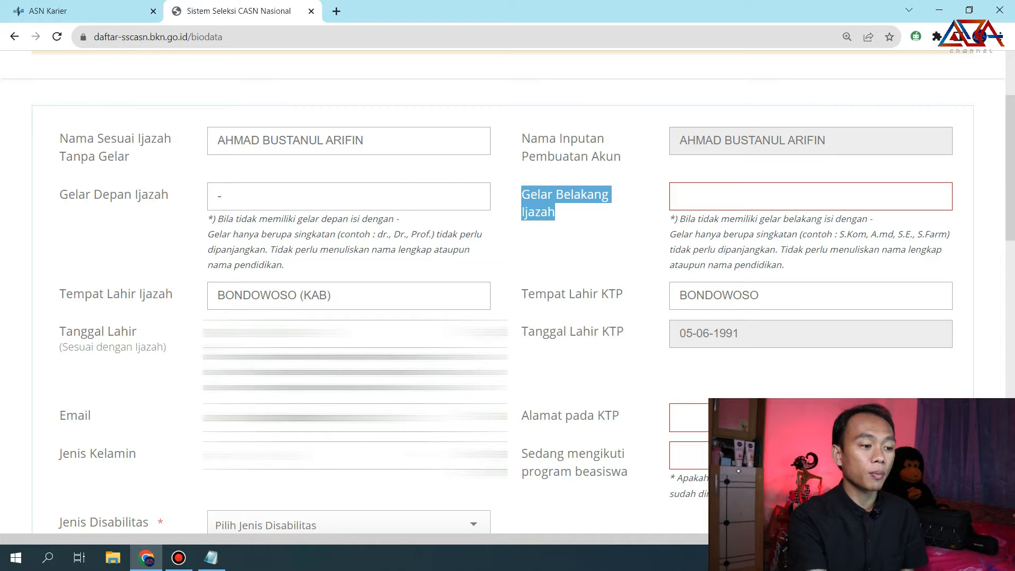
pyautogui.click(810, 196)
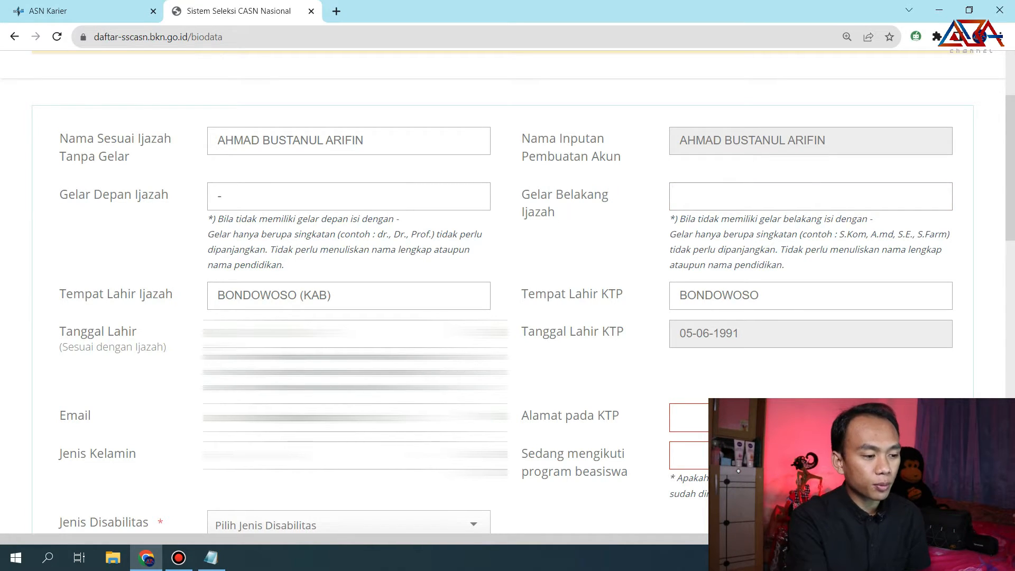
pyautogui.moveTo(670, 219); pyautogui.dragTo(784, 265)
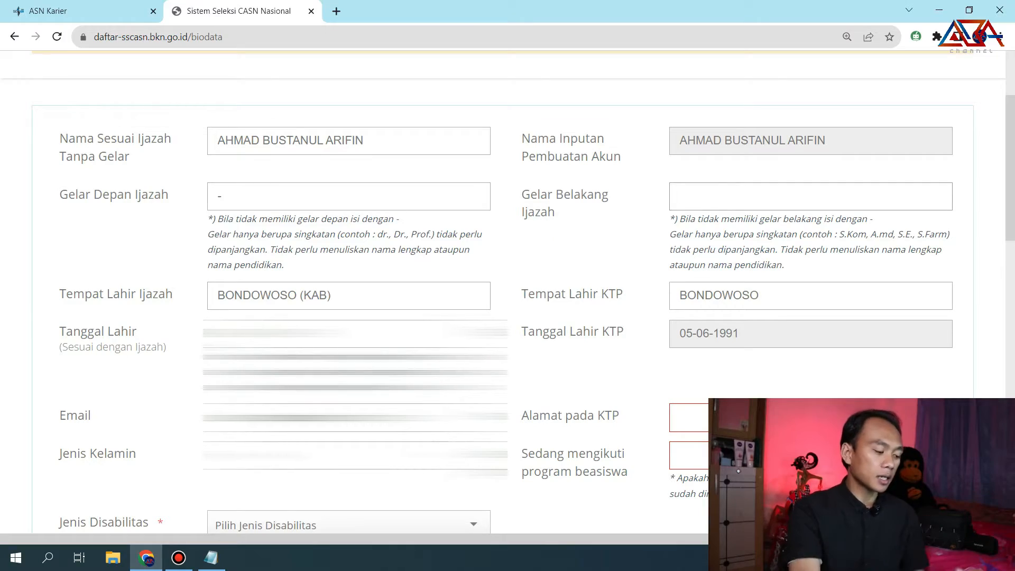
pyautogui.write('SM.')
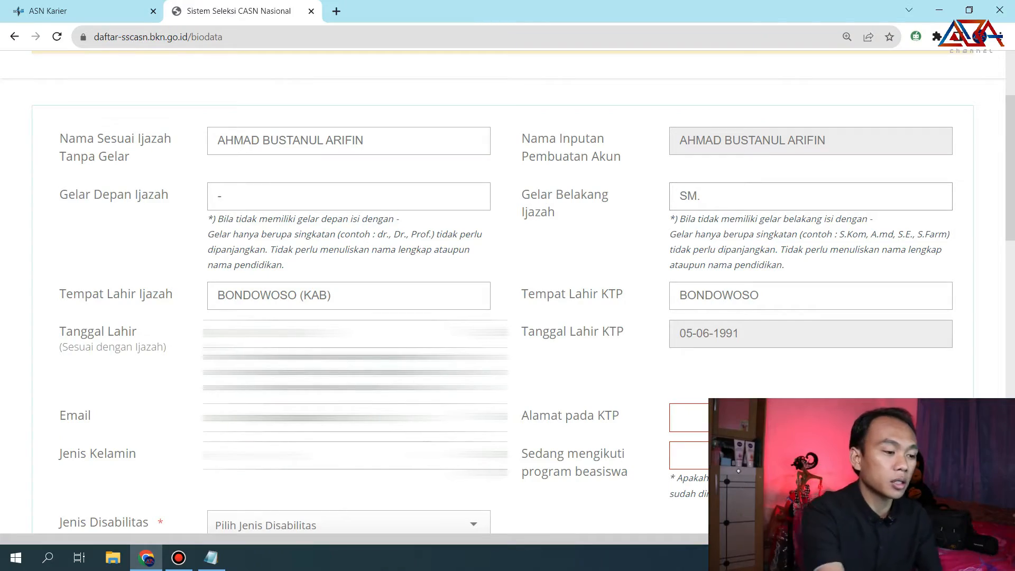
pyautogui.press('BackSpace')
pyautogui.press('BackSpace')
pyautogui.write('.M')
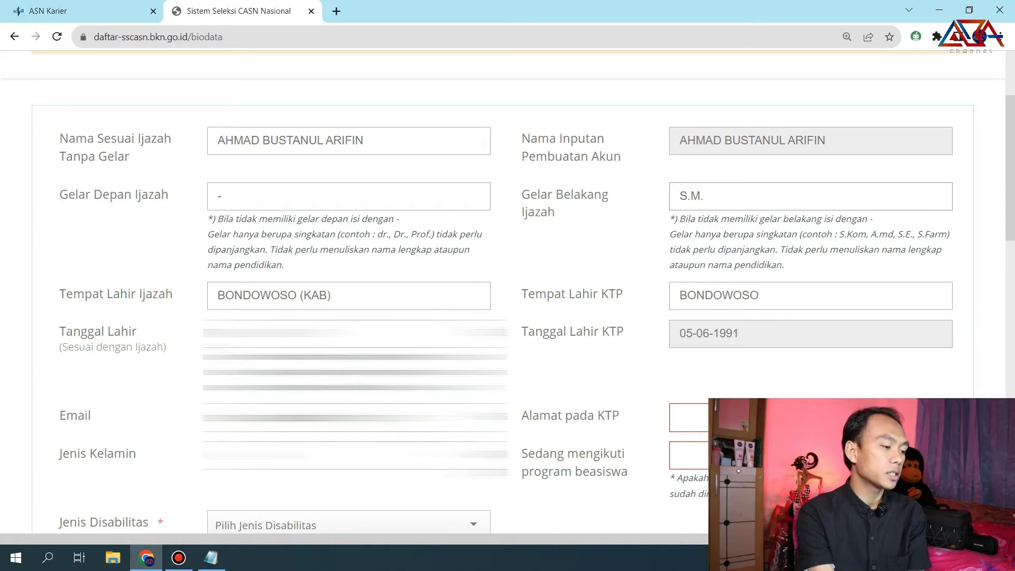
# Try entering "BONDOWOSO" as the Tempat Lahir Ijazah and check the Tempat Lahir KTP field.
pyautogui.tripleClick(318, 295)
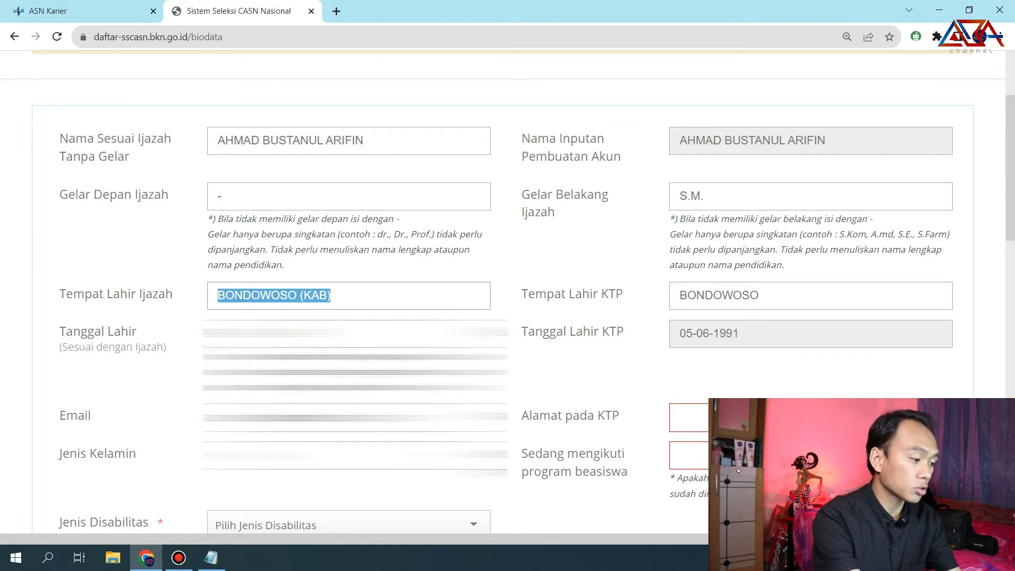
pyautogui.write('BONDOWOSO')
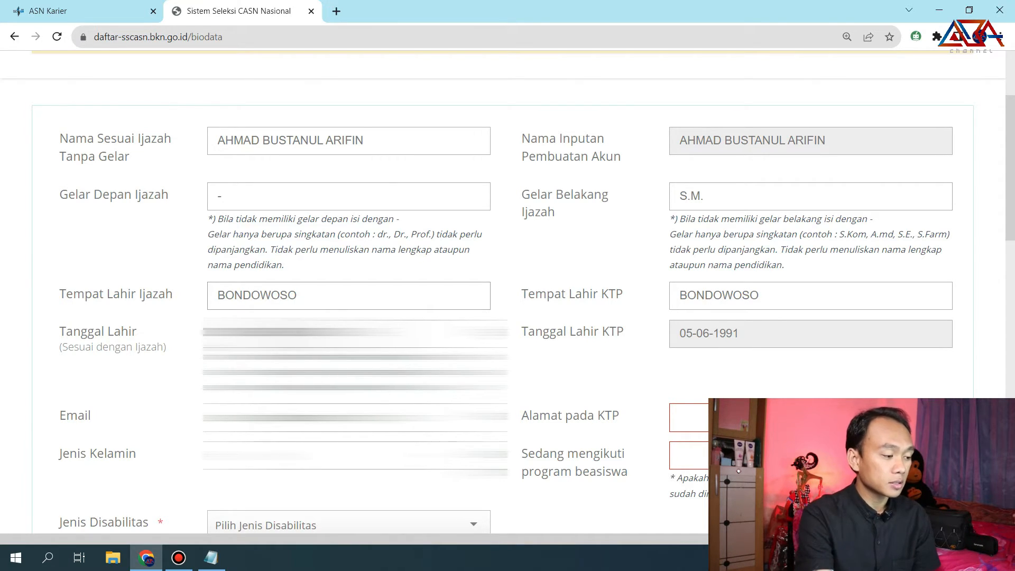
pyautogui.click(270, 332)
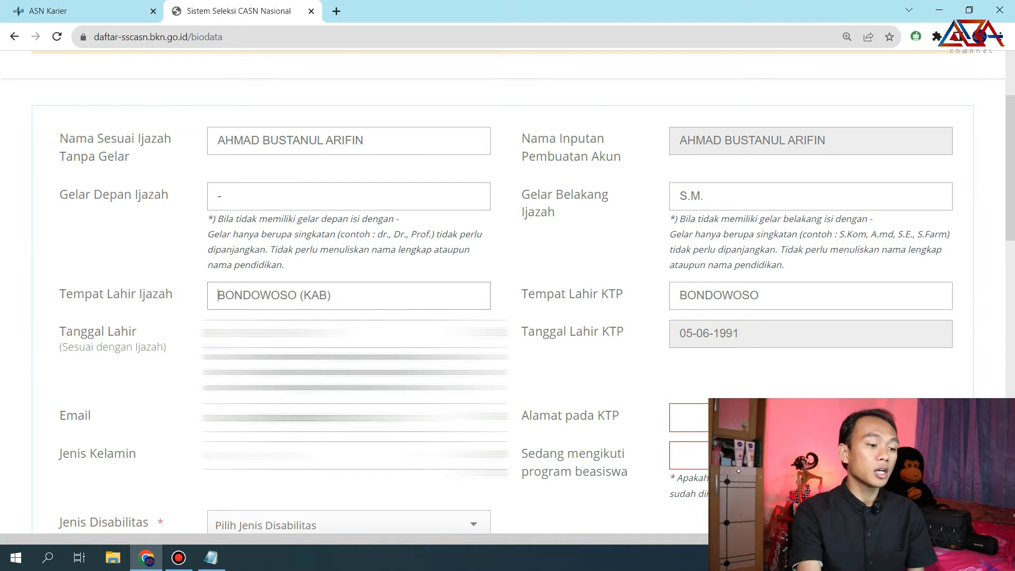
pyautogui.click(766, 296)
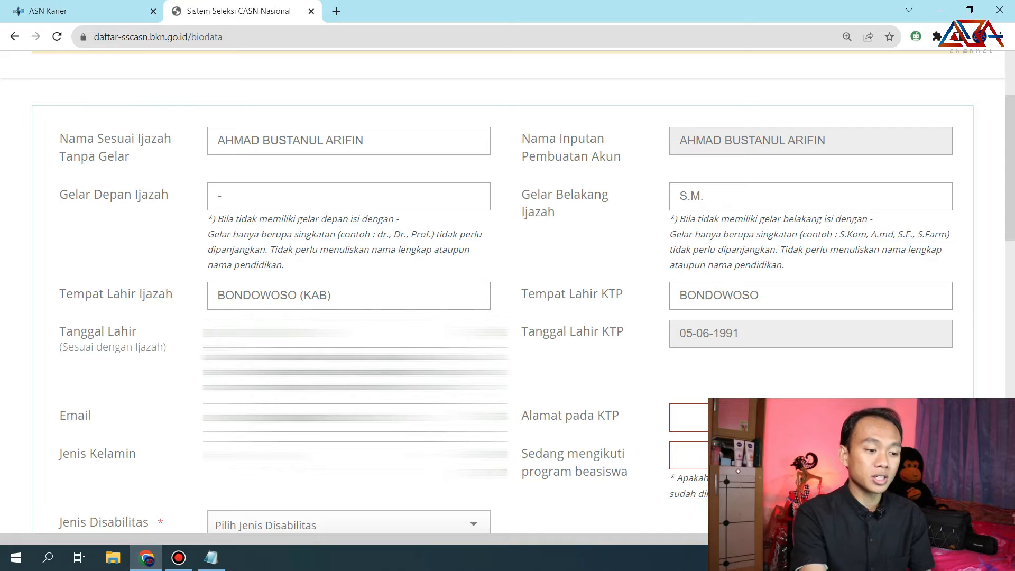